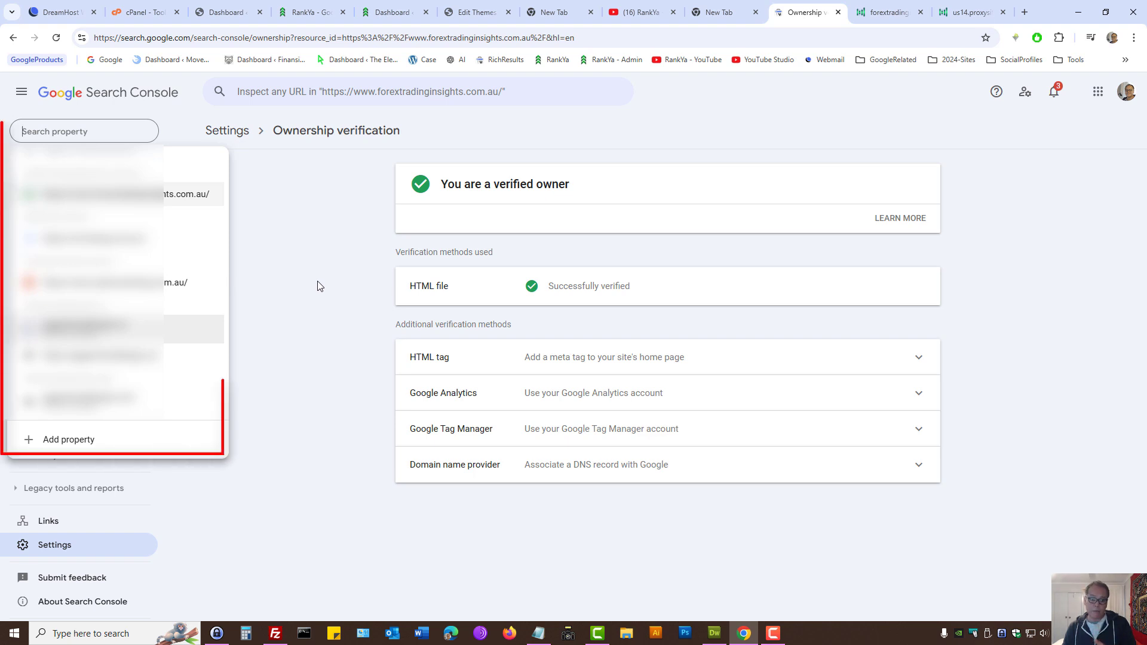
left_click(69, 441)
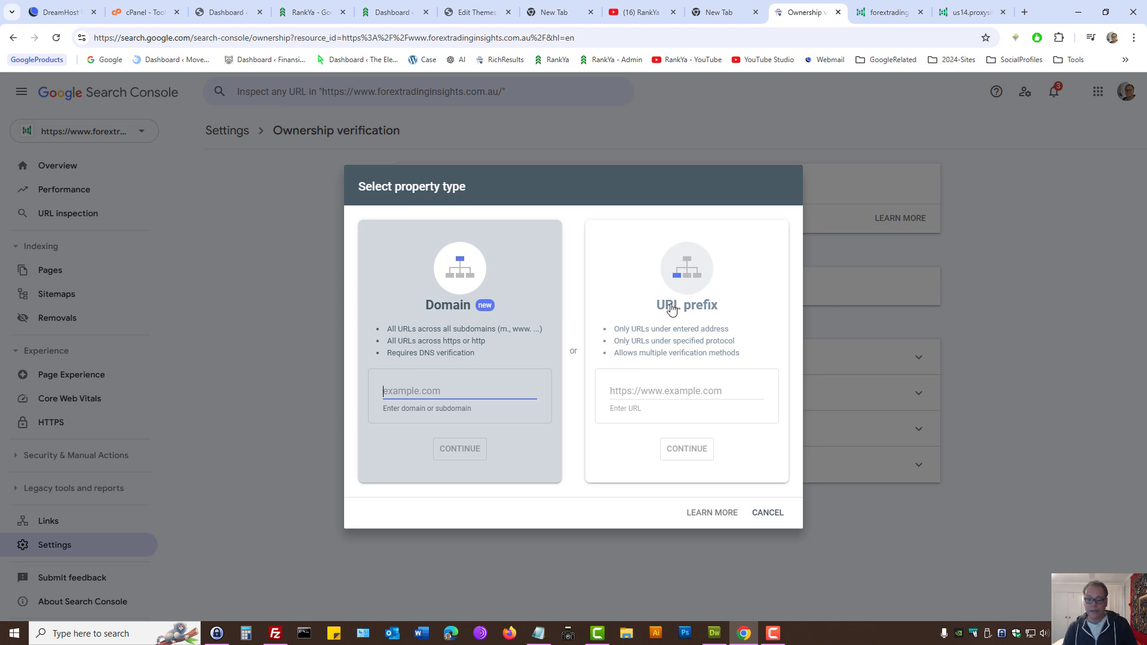
left_click(639, 386)
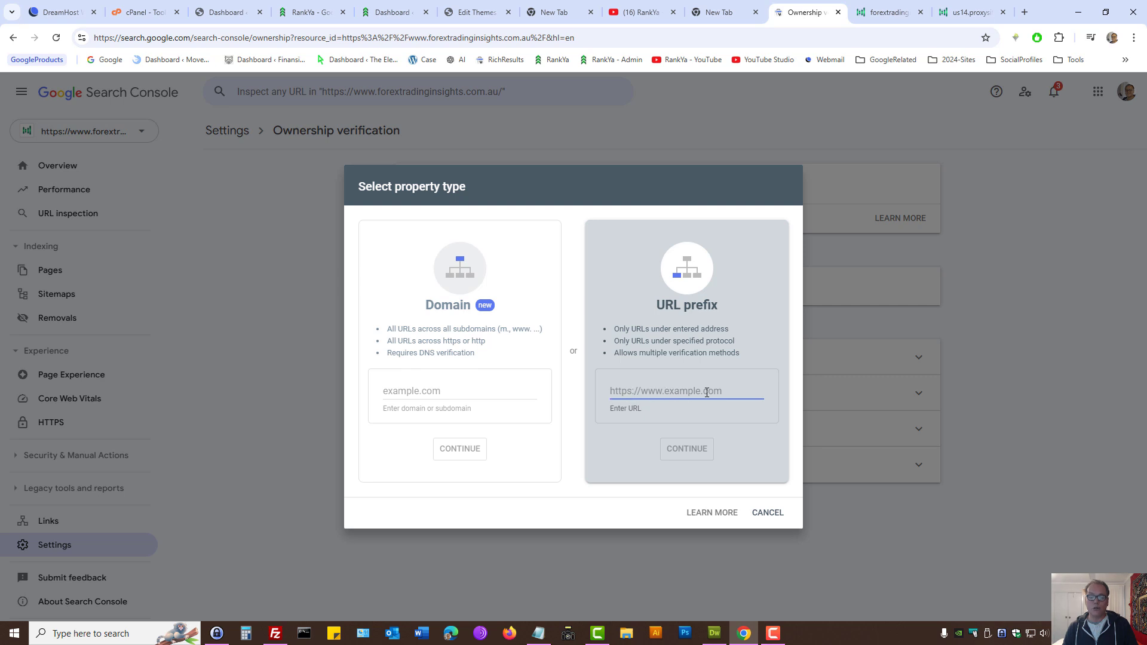
left_click(889, 12)
right_click(189, 43)
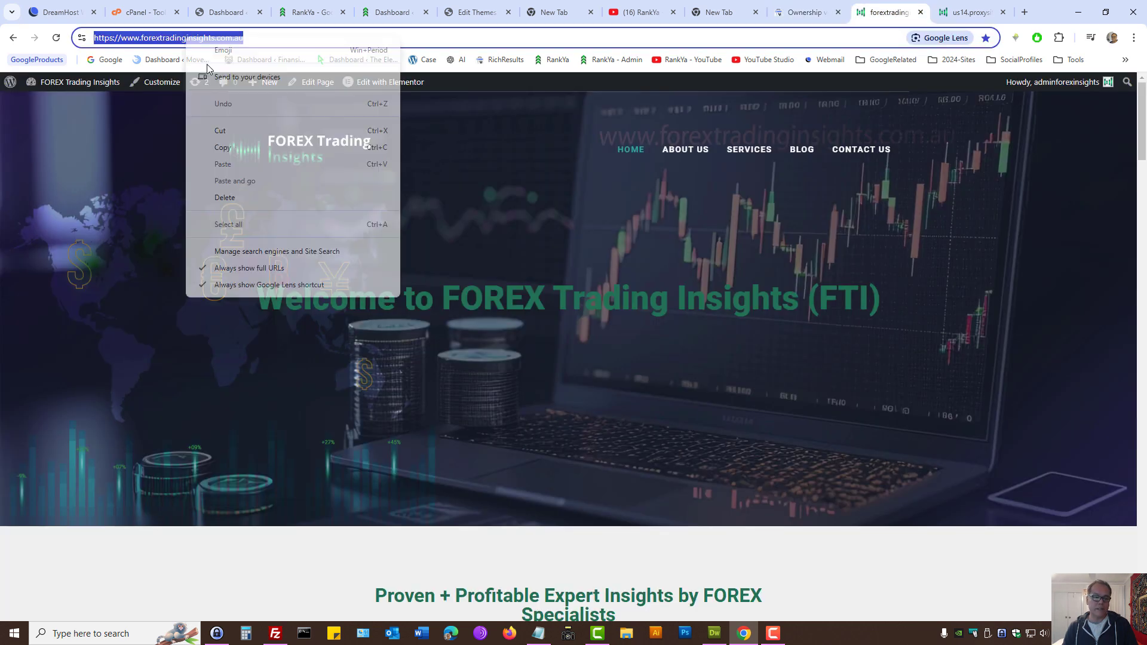
left_click(222, 147)
left_click(807, 12)
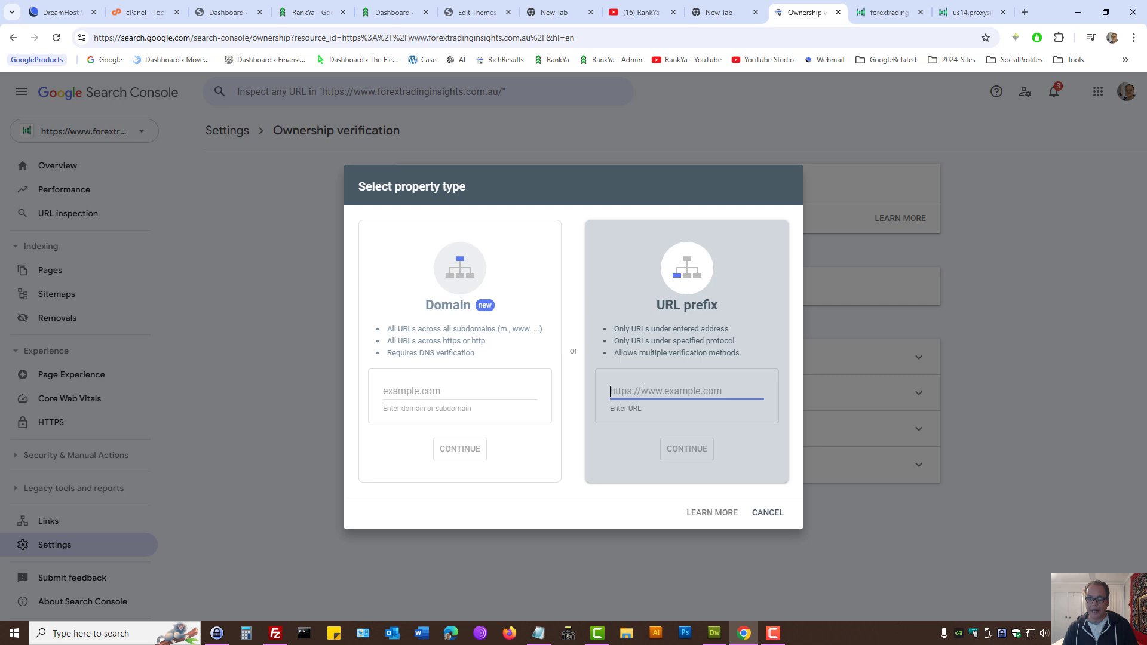
key("ctrl+v")
key("BackSpace")
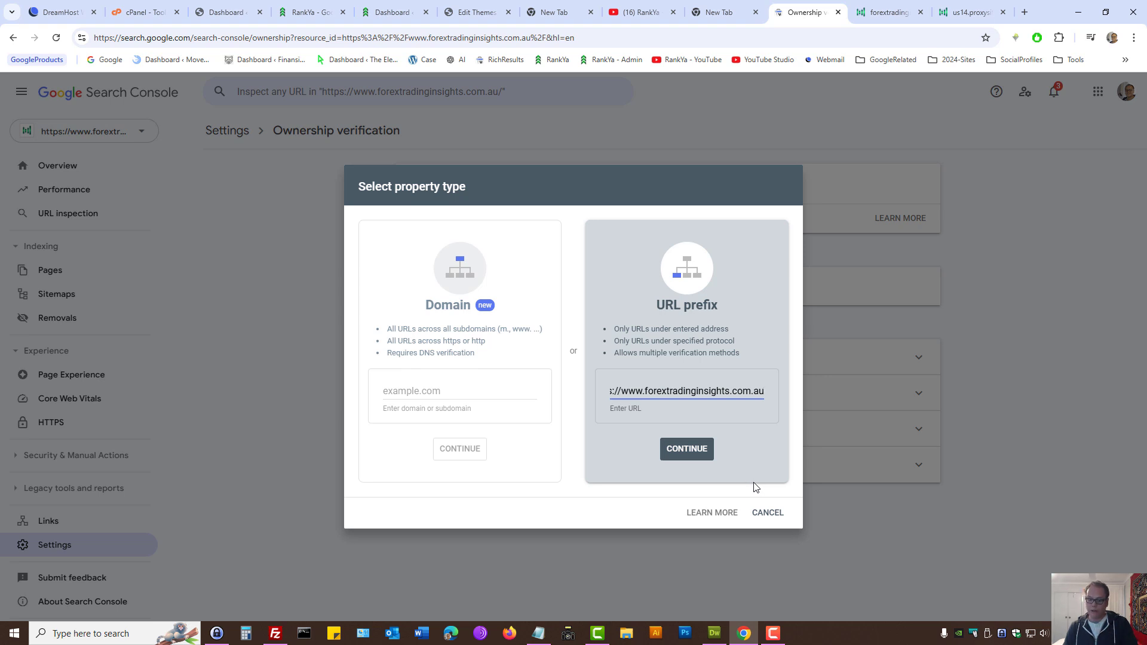
Continue through HTML-file auto-verification and view the new property's Overview report
left_click(703, 457)
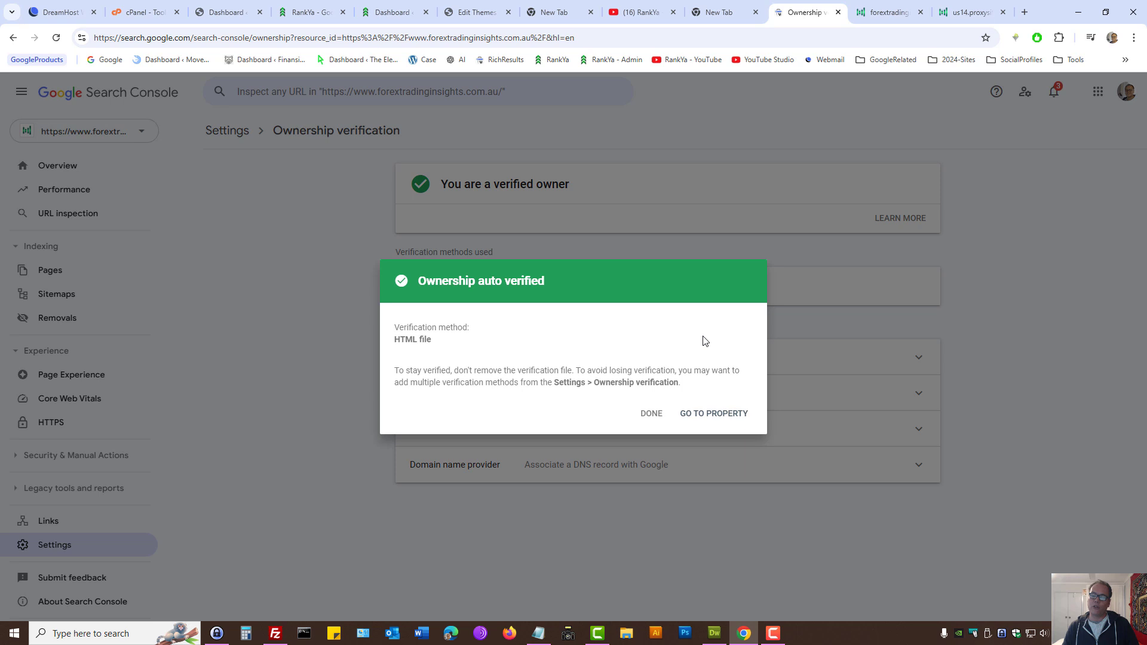
left_click(706, 416)
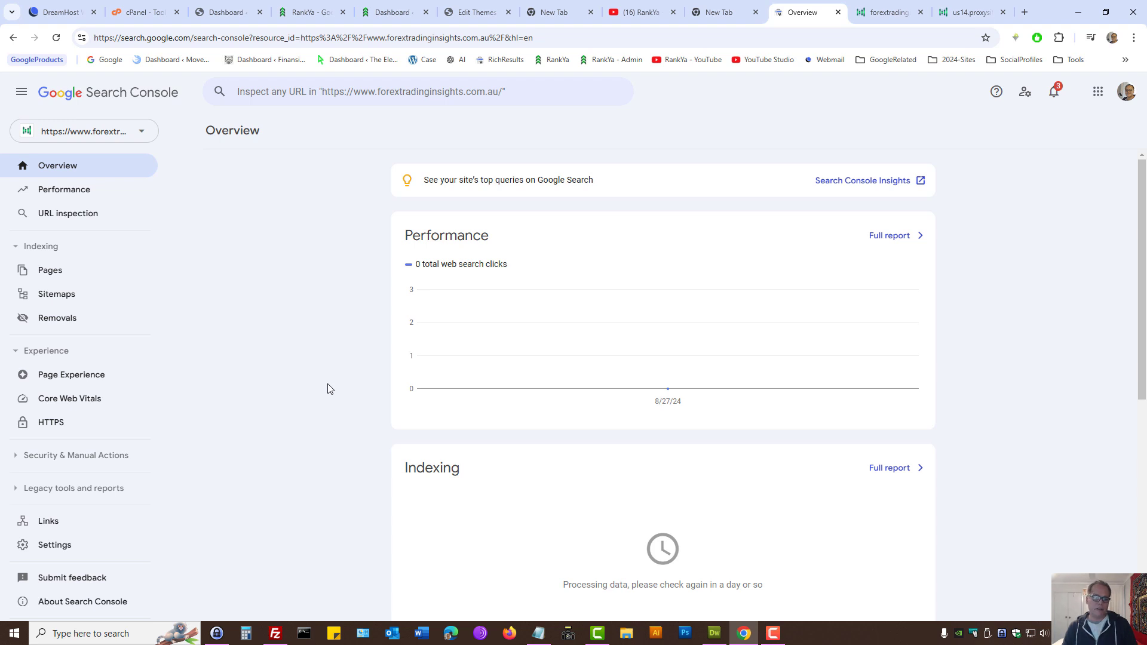
scroll(327, 389, "down", 3)
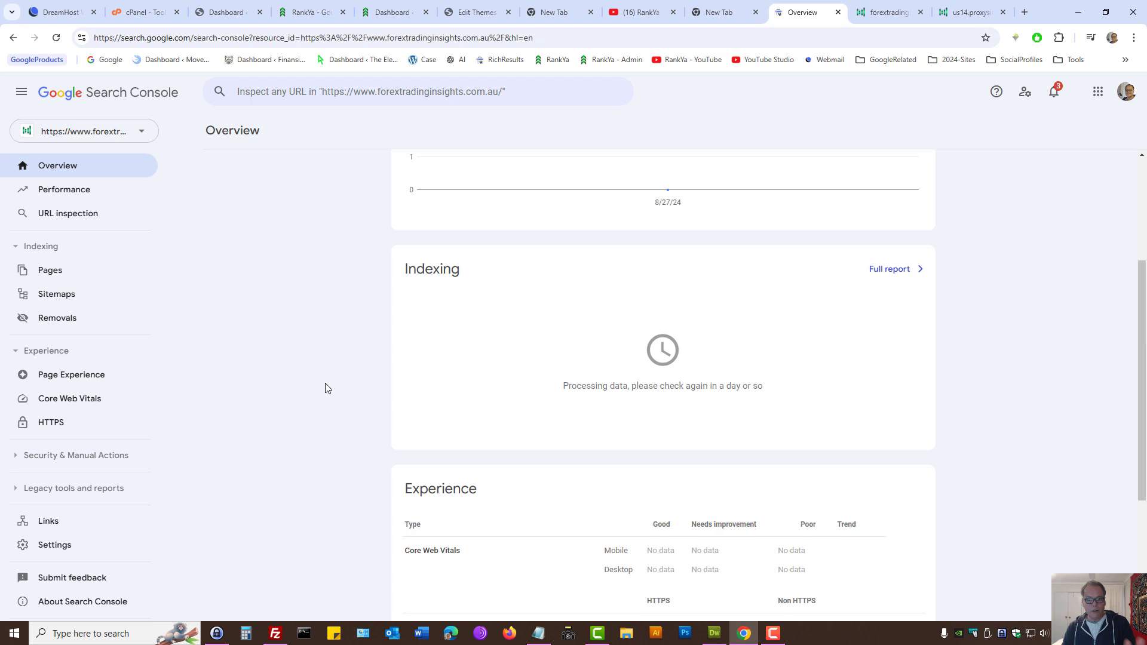
Check Settings > Ownership verification for the HTML file method, briefly comparing the DreamHost DNS page
left_click(65, 548)
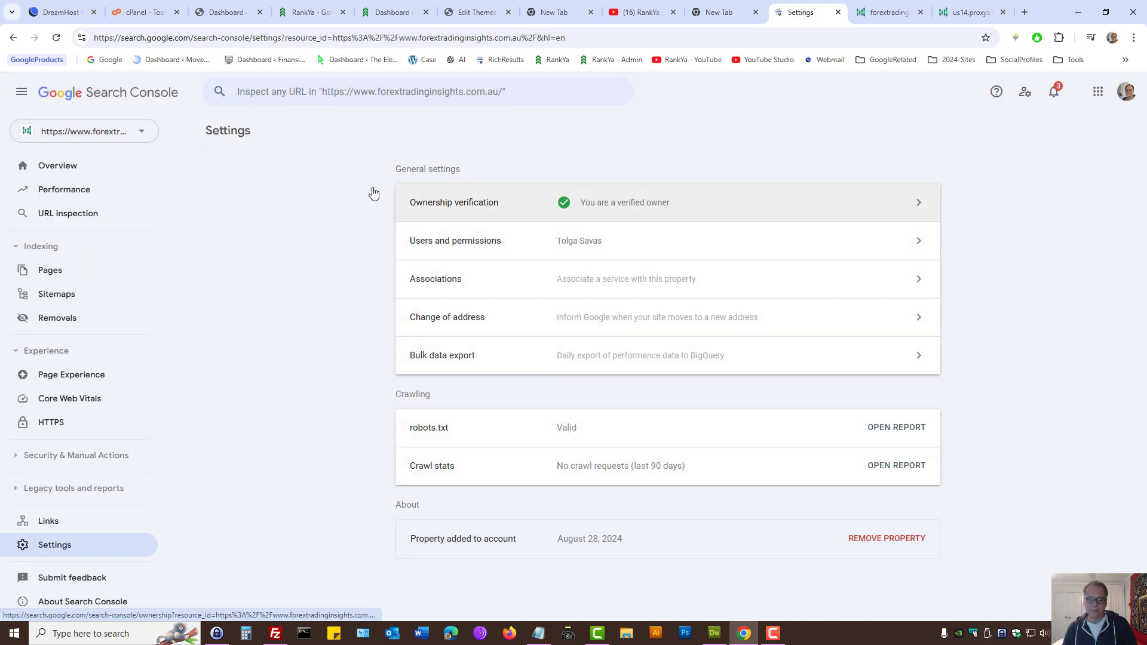
left_click(470, 214)
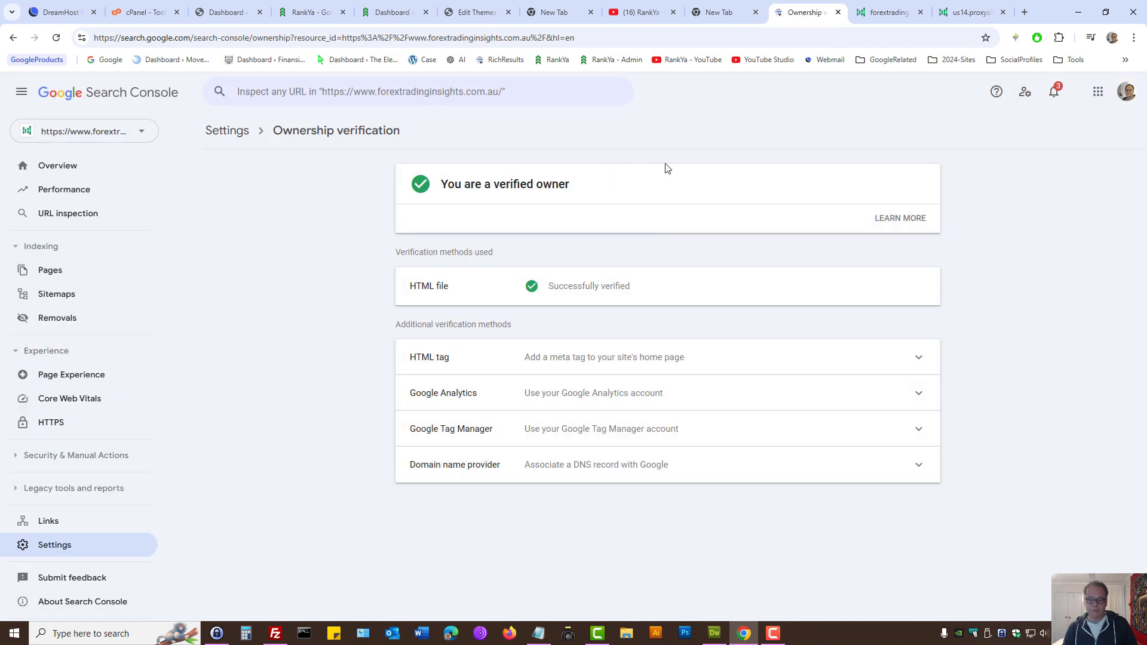
triple_click(435, 289)
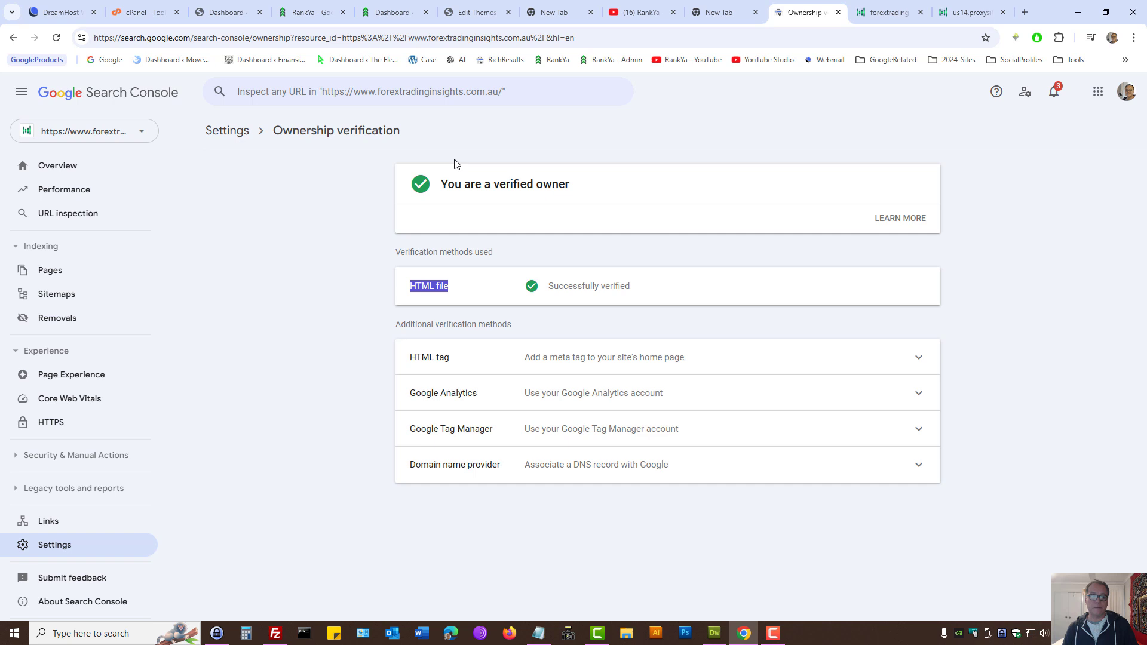
left_click(60, 7)
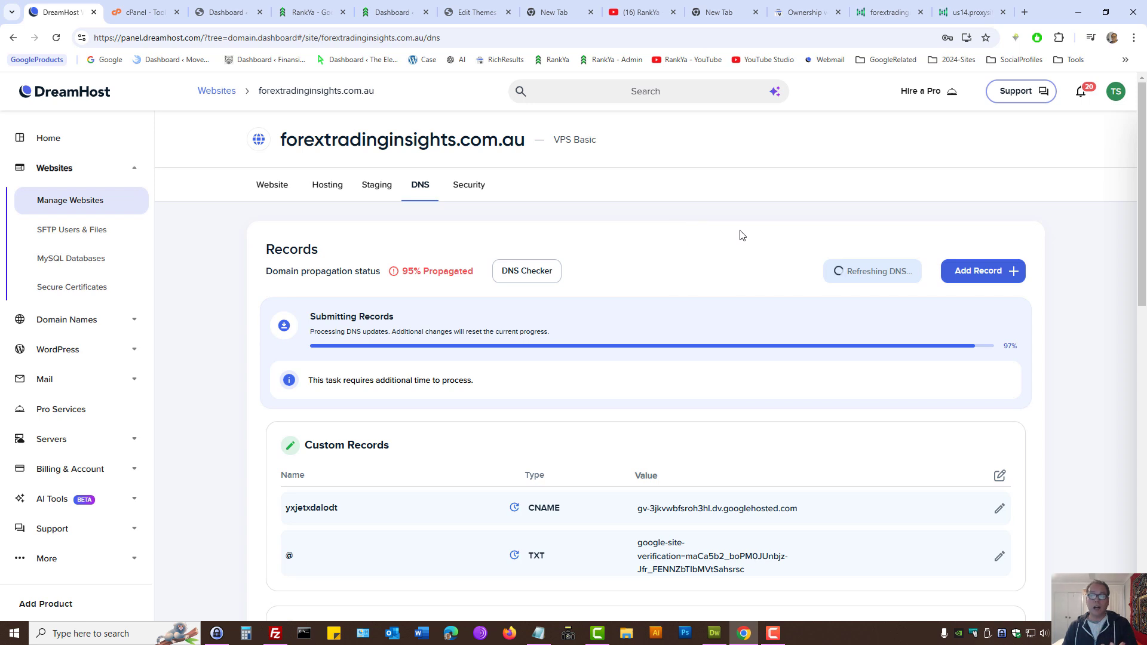
left_click(803, 8)
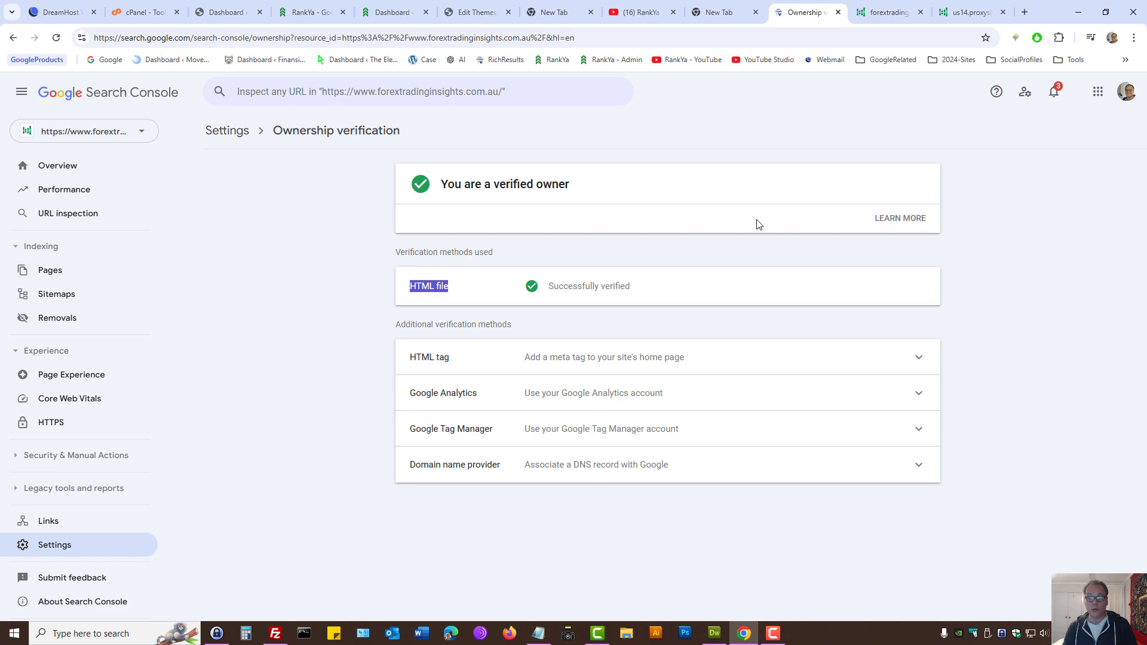
left_click(1078, 12)
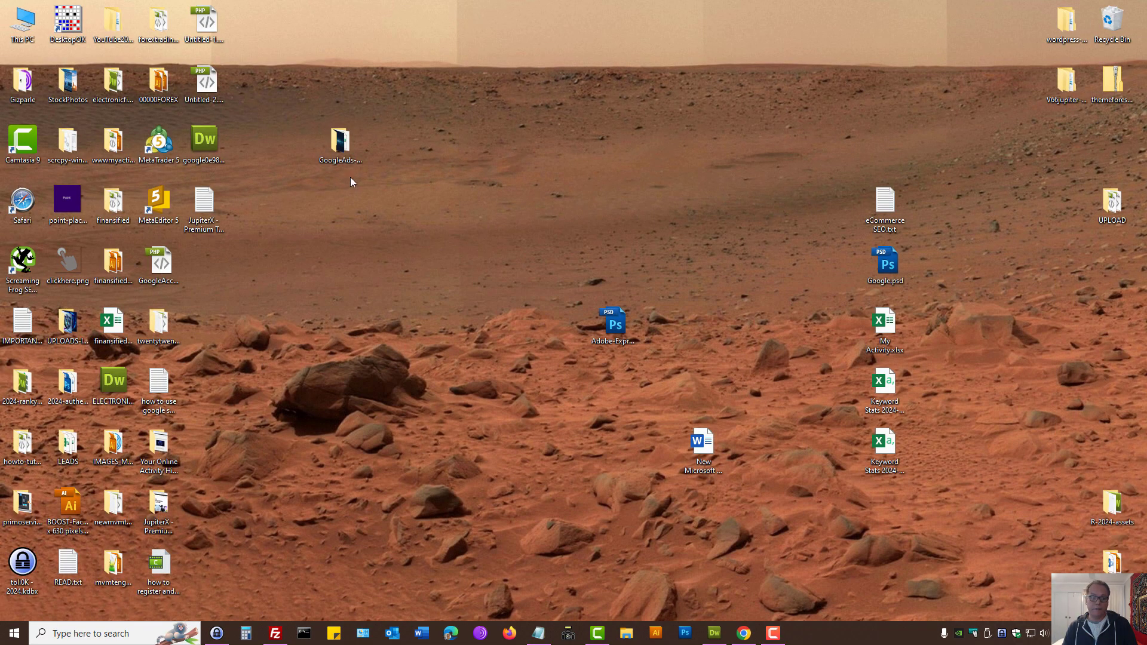
left_click(202, 147)
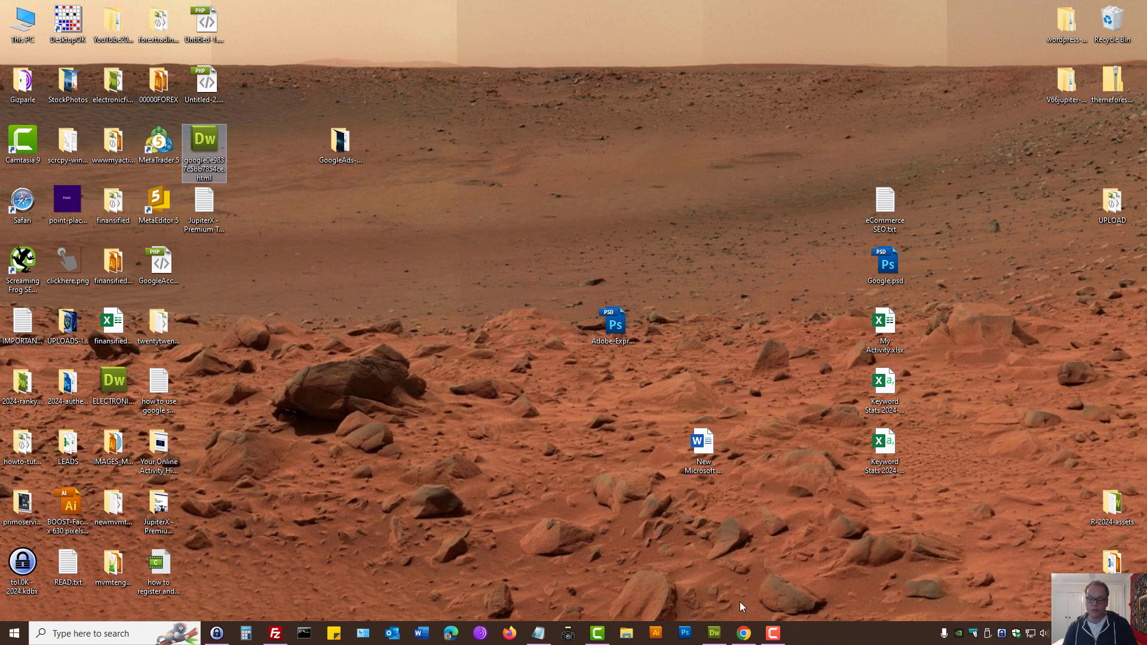
left_click(744, 633)
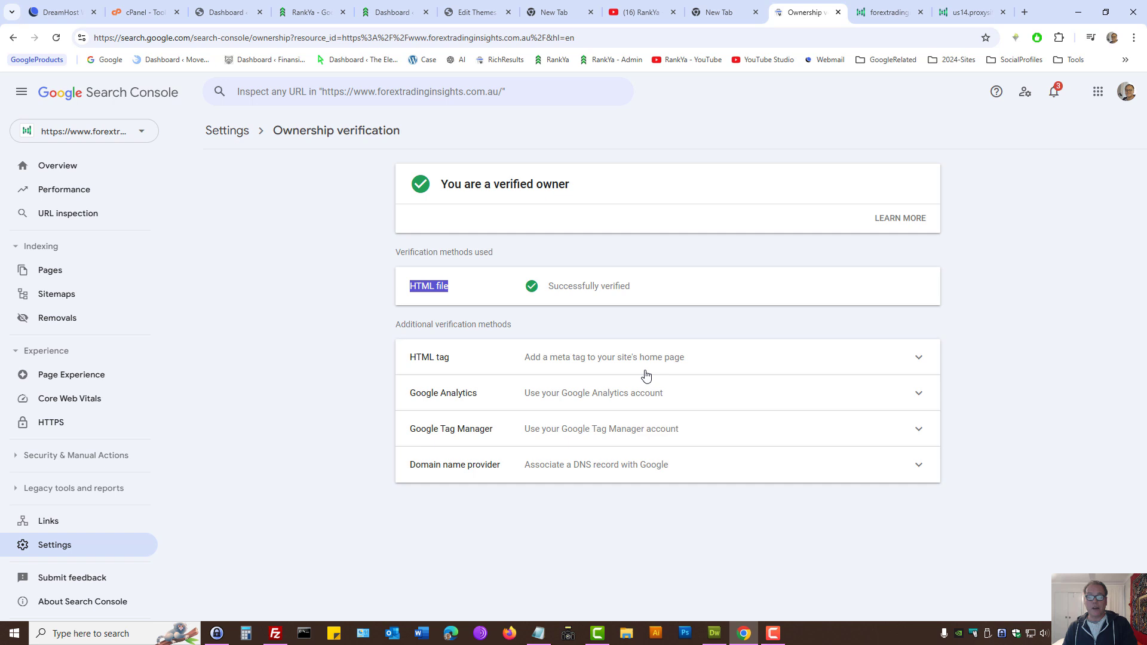
Copy the HTML tag method's google-site-verification meta tag and bring up WordPress's header.php editor
left_click(549, 362)
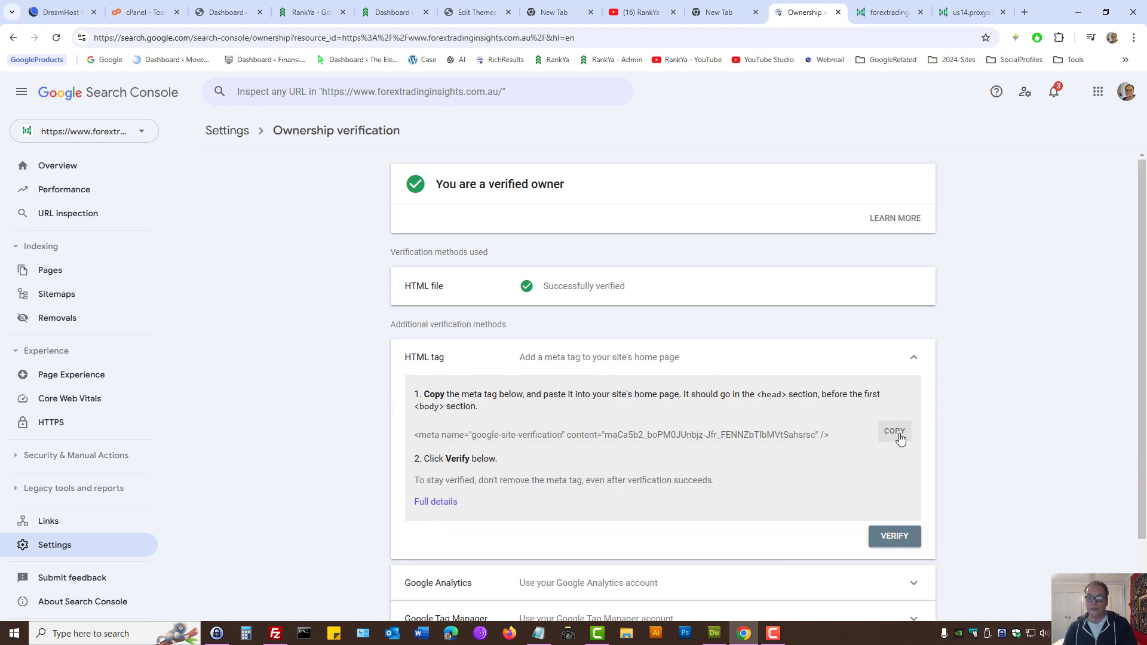
left_click(896, 433)
triple_click(503, 435)
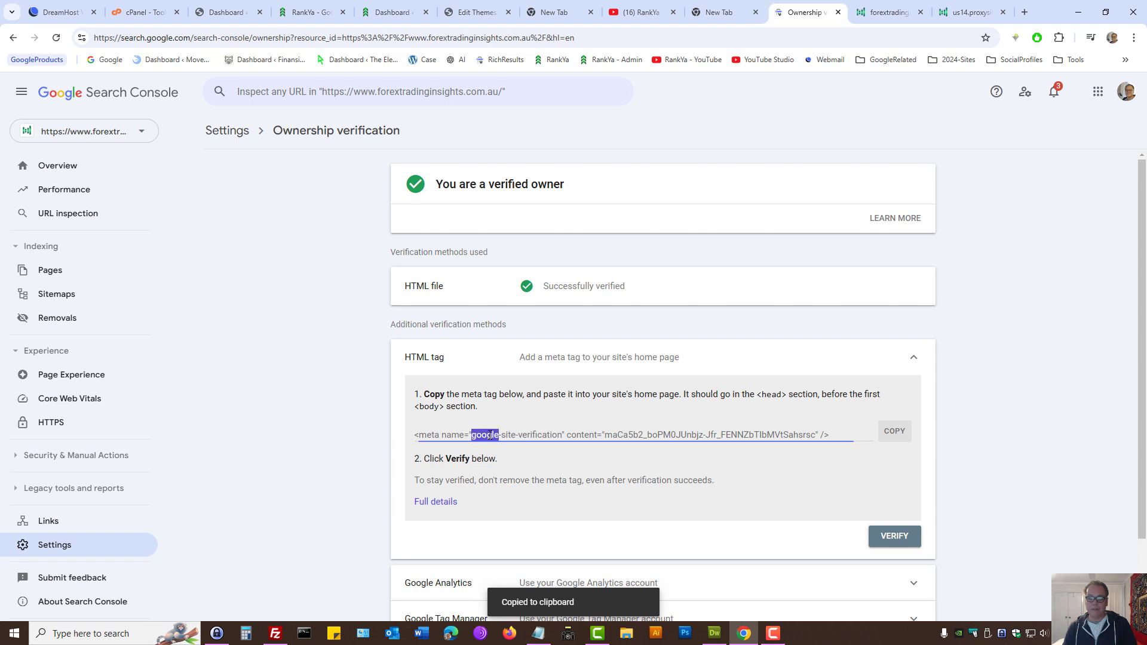
right_click(561, 435)
left_click(590, 443)
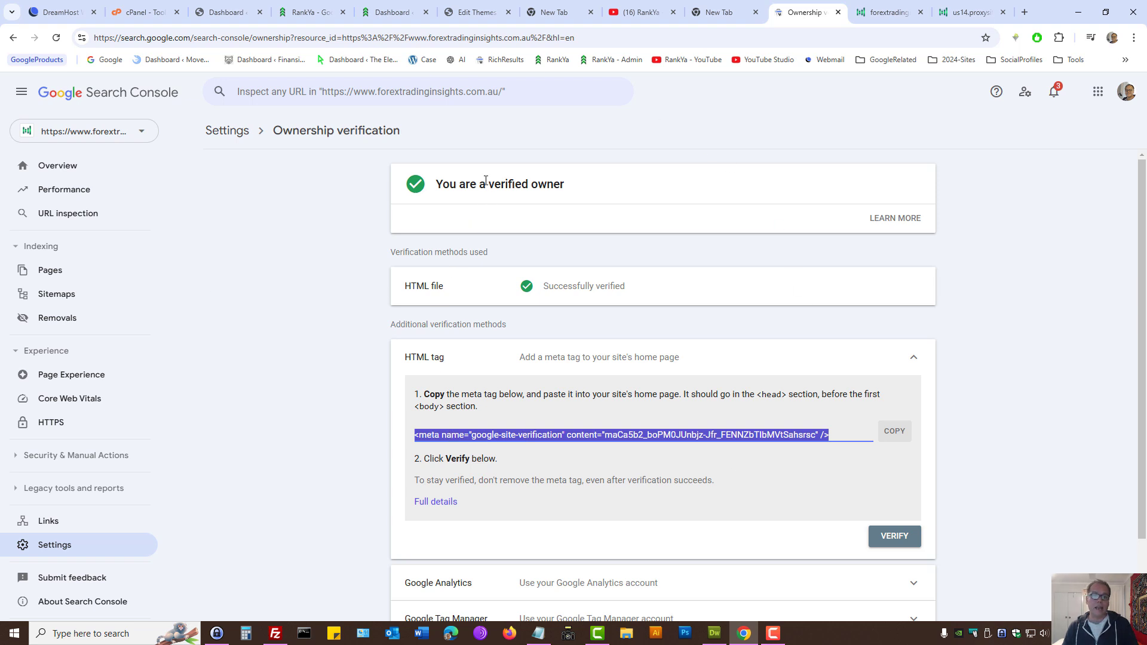
left_click(477, 8)
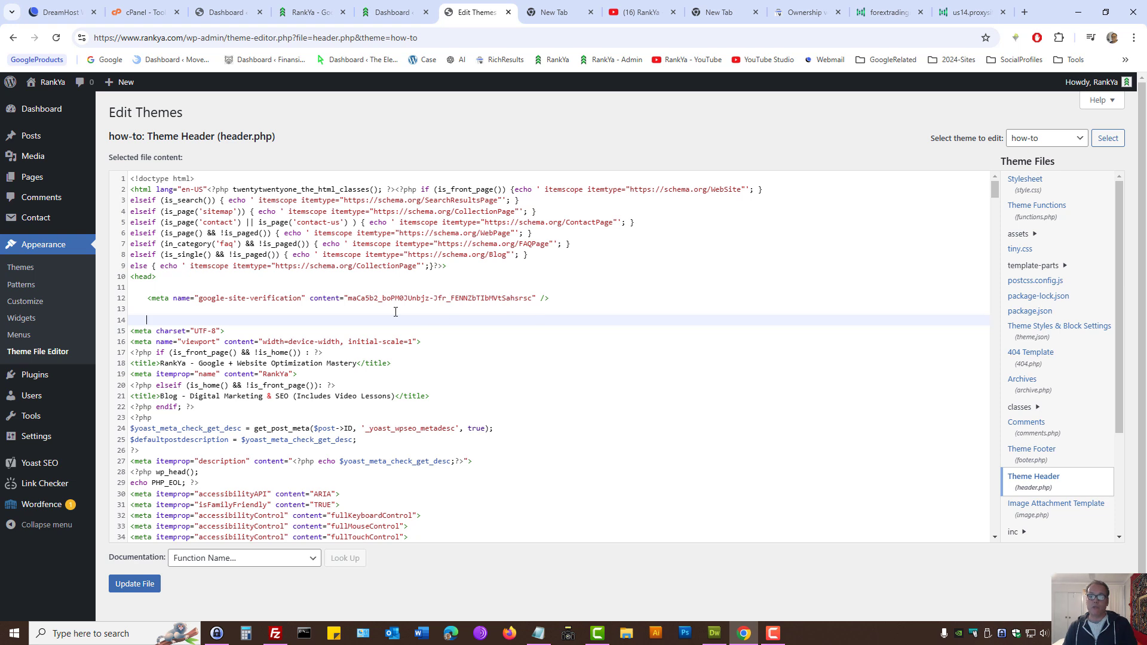
Copy the verification code from header.php line 12, then collapse HTML tag in Search Console
left_click_drag(160, 276, 561, 298)
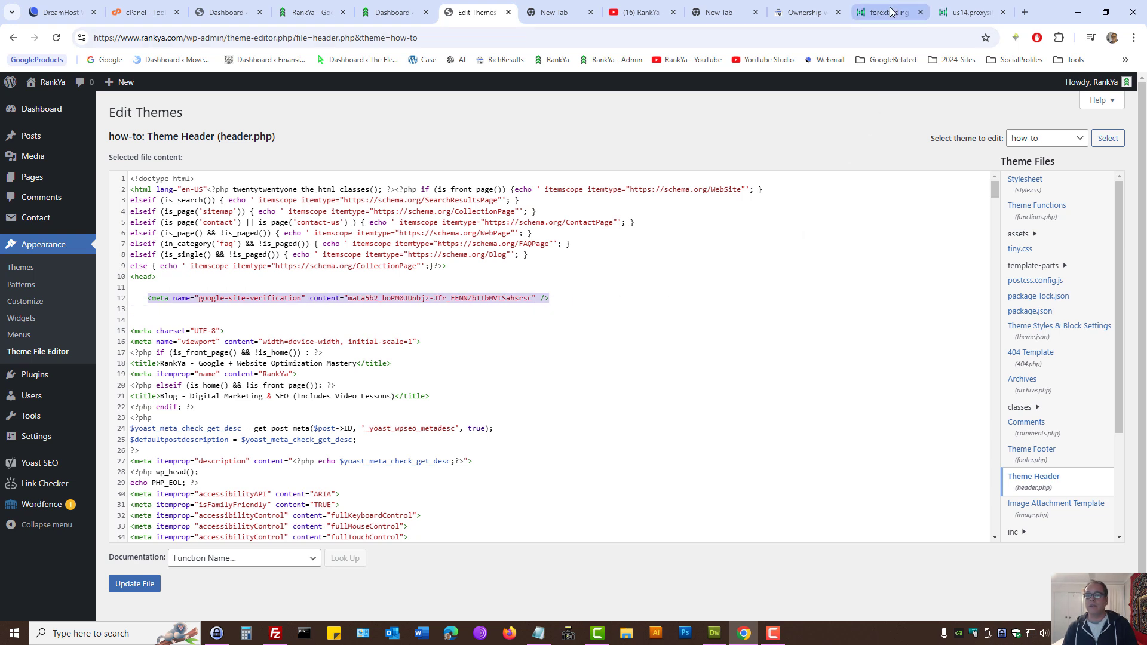
left_click(352, 309)
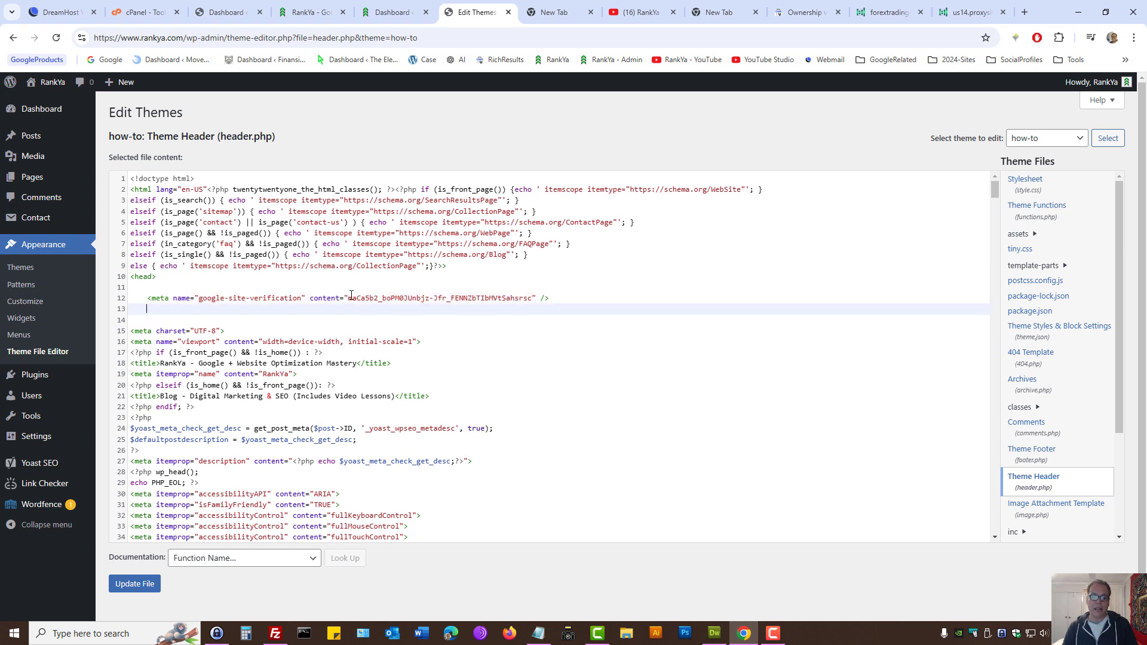
left_click_drag(349, 297, 532, 297)
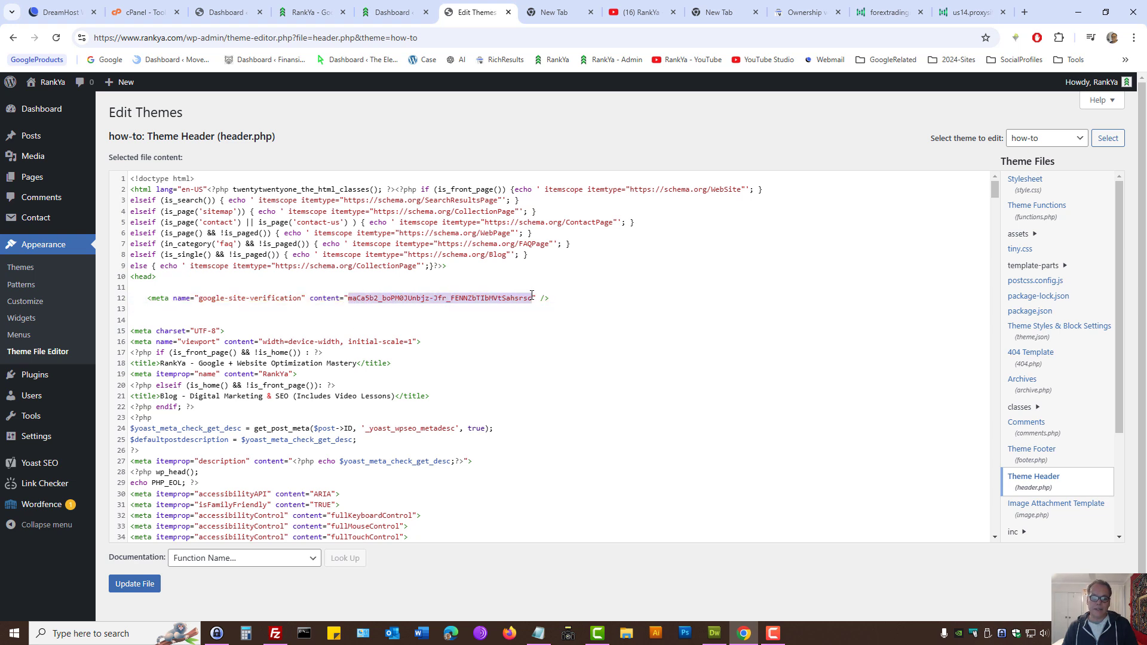
right_click(502, 291)
left_click(550, 390)
left_click_drag(349, 298, 531, 299)
triple_click(250, 303)
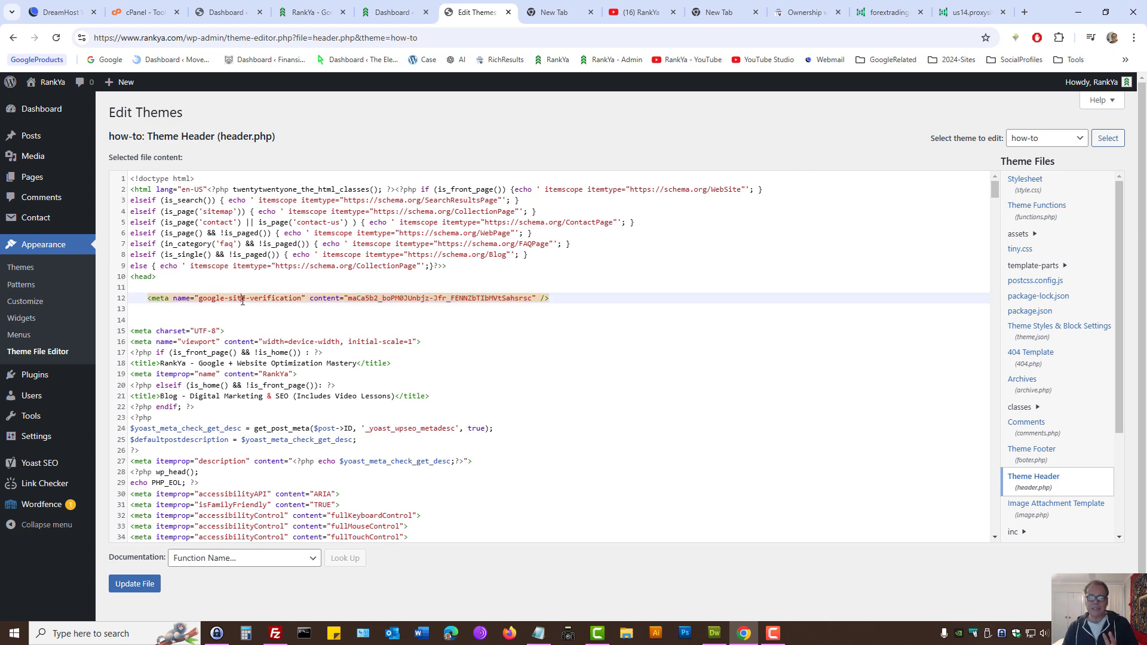
left_click(798, 5)
left_click(900, 359)
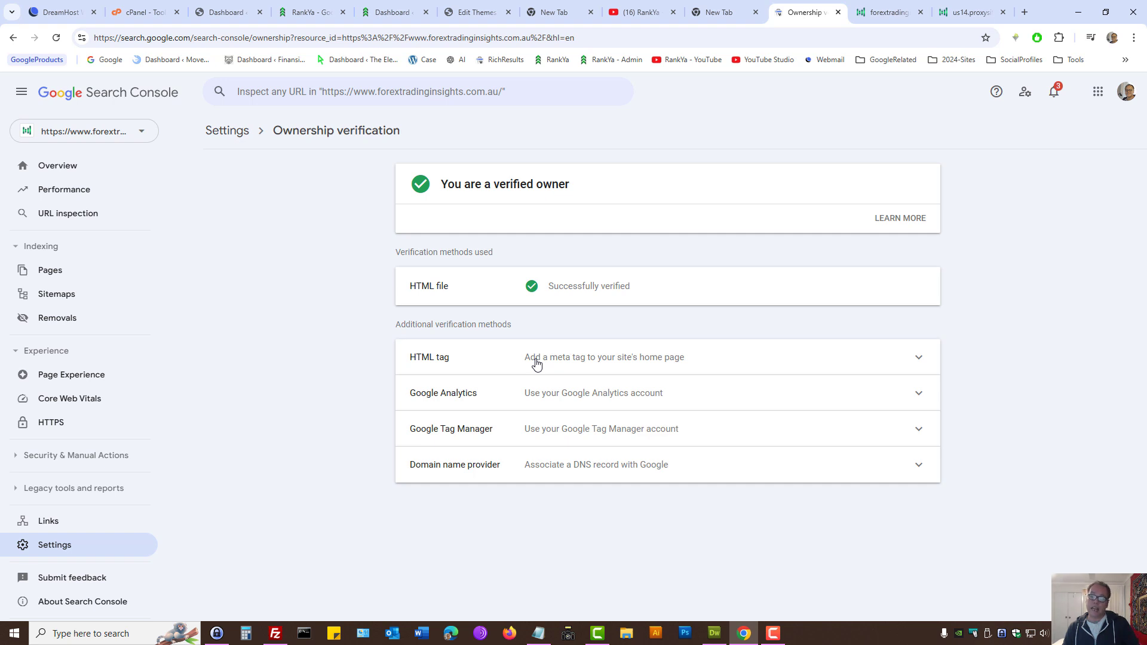
left_click_drag(407, 300, 472, 366)
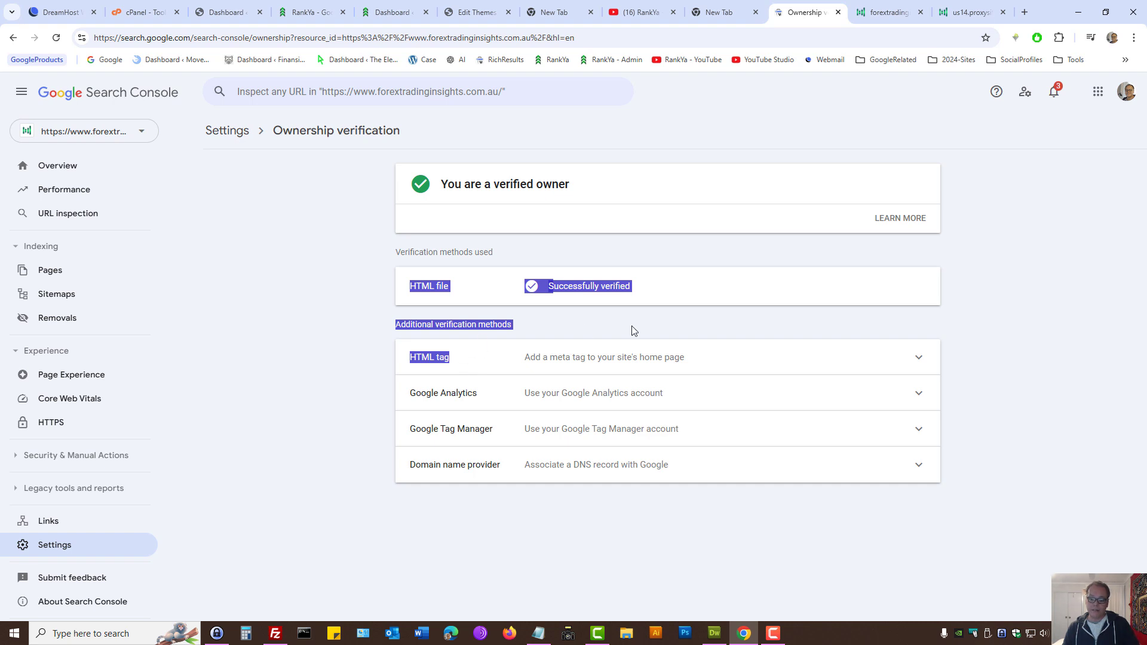
left_click(578, 430)
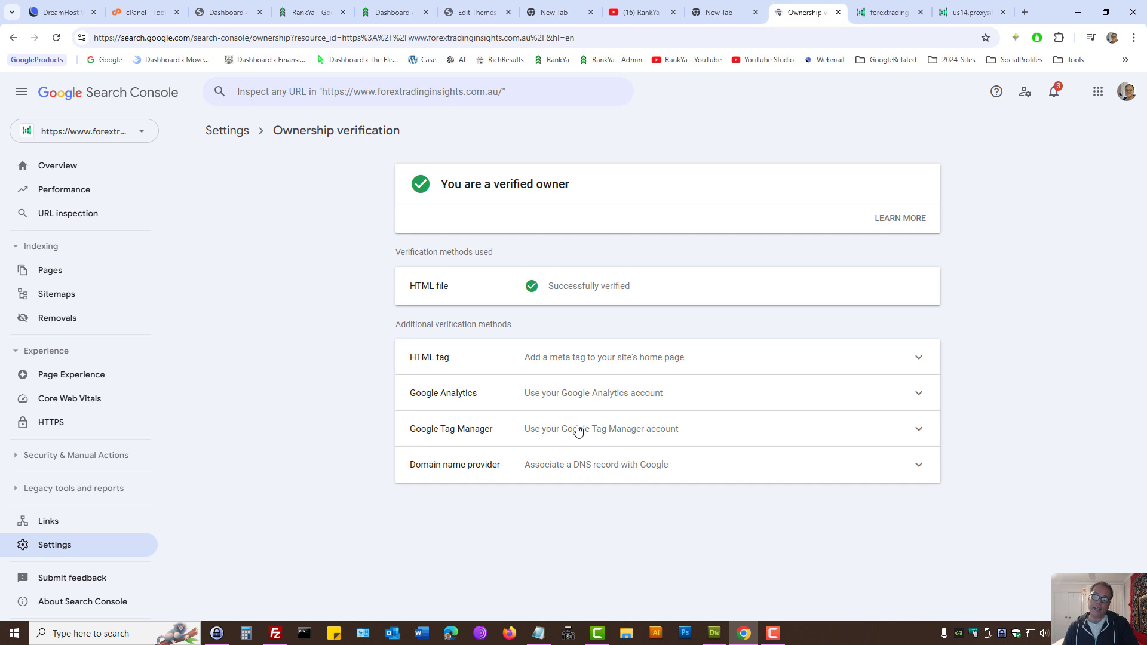
left_click(578, 430)
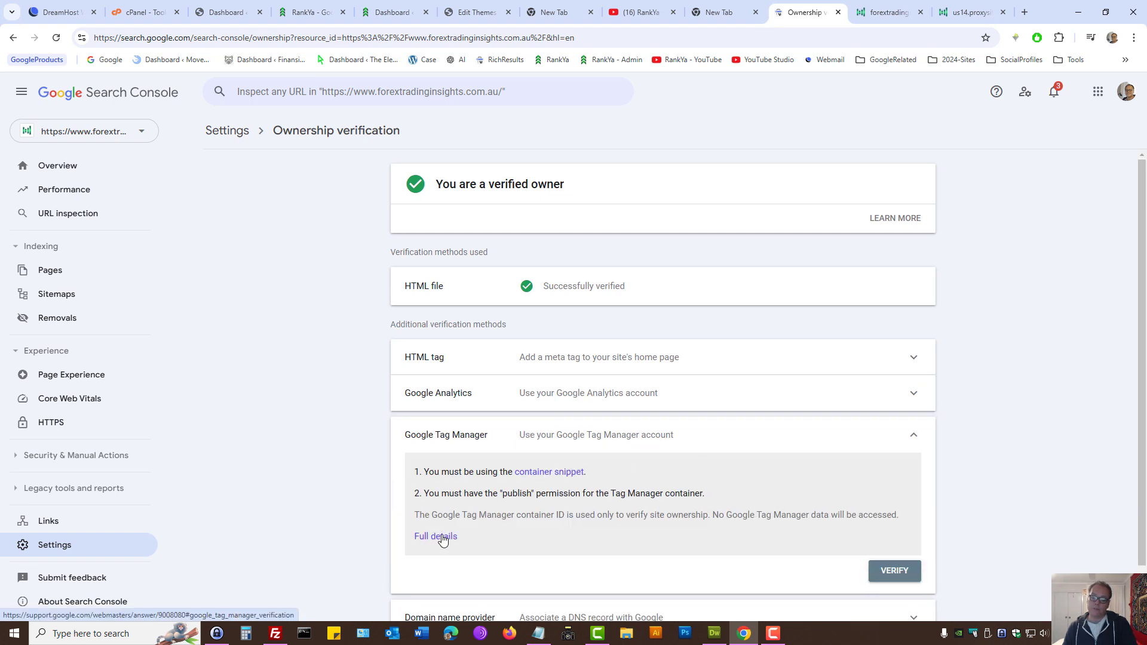
left_click(496, 431)
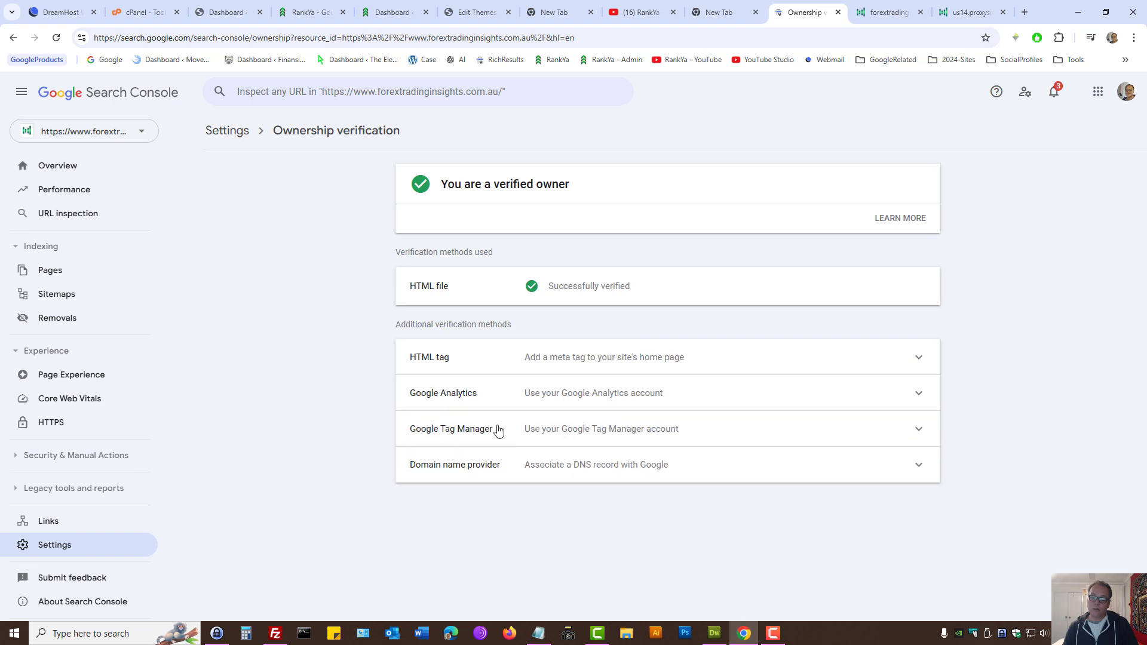
Review the Domain name provider method for rankya.com, then move to the YouTube channel page
left_click(480, 472)
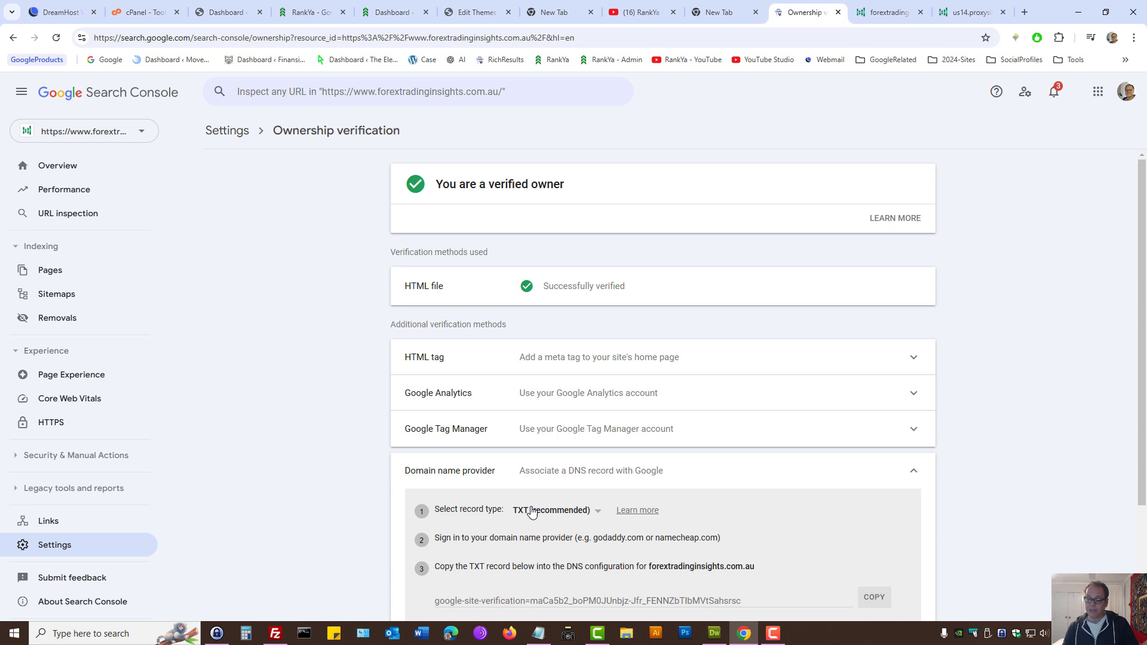
left_click(552, 471)
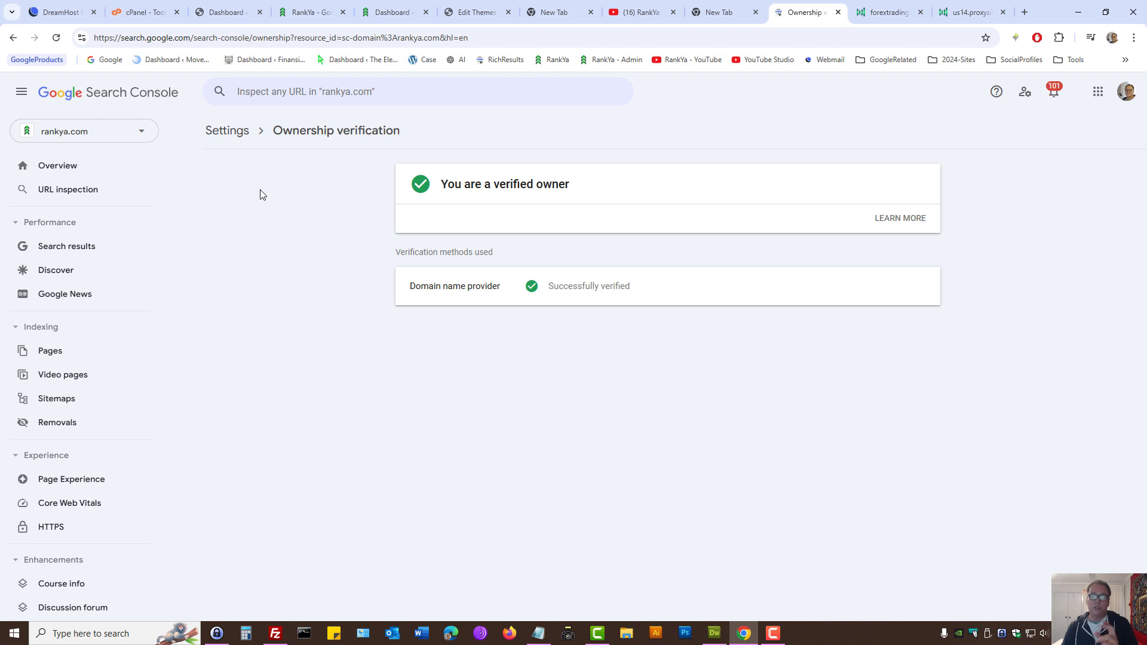
left_click(633, 10)
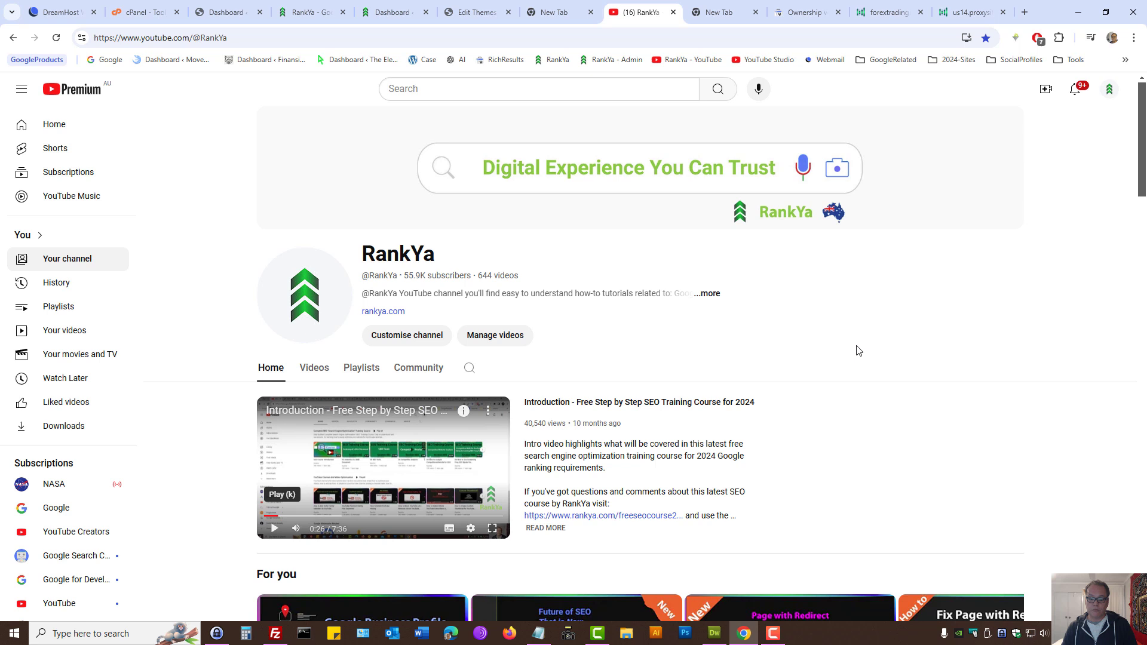